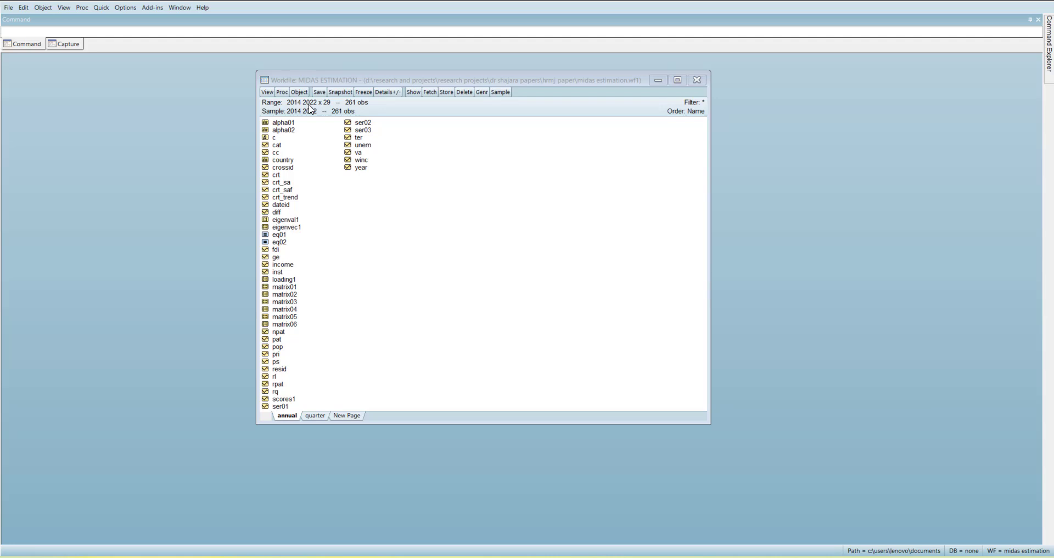
Select the series cc, ge, ps, rl, rq and va on the annual page and open them together as a group
left_click(276, 154)
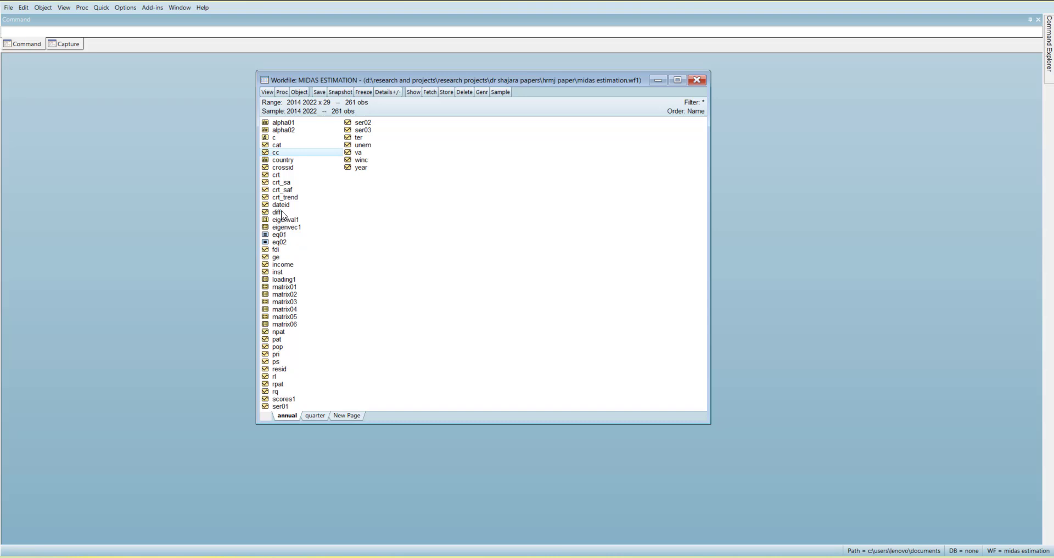
left_click(277, 258, "ctrl")
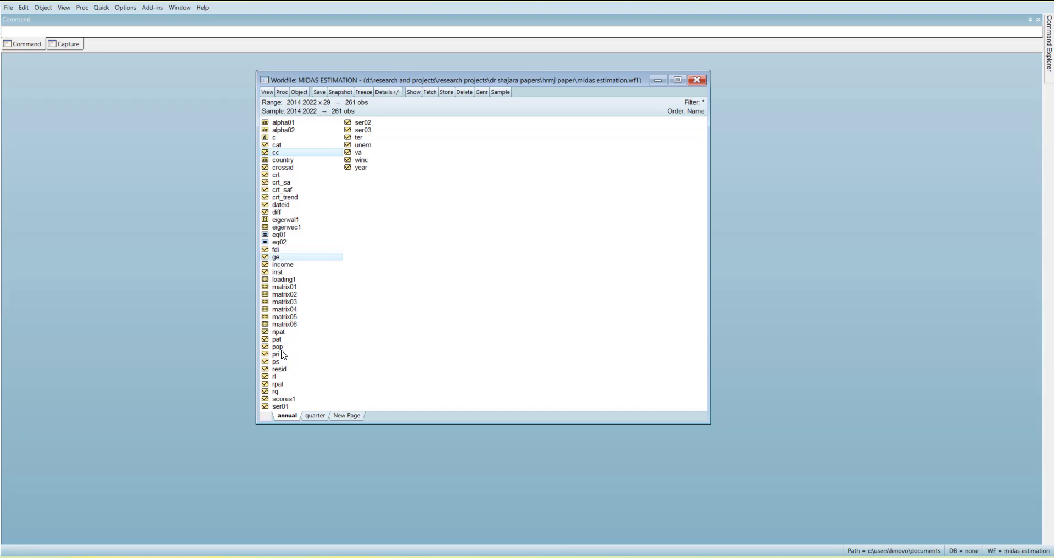
left_click(277, 362, "ctrl")
left_click(276, 377, "ctrl")
left_click(276, 392, "ctrl")
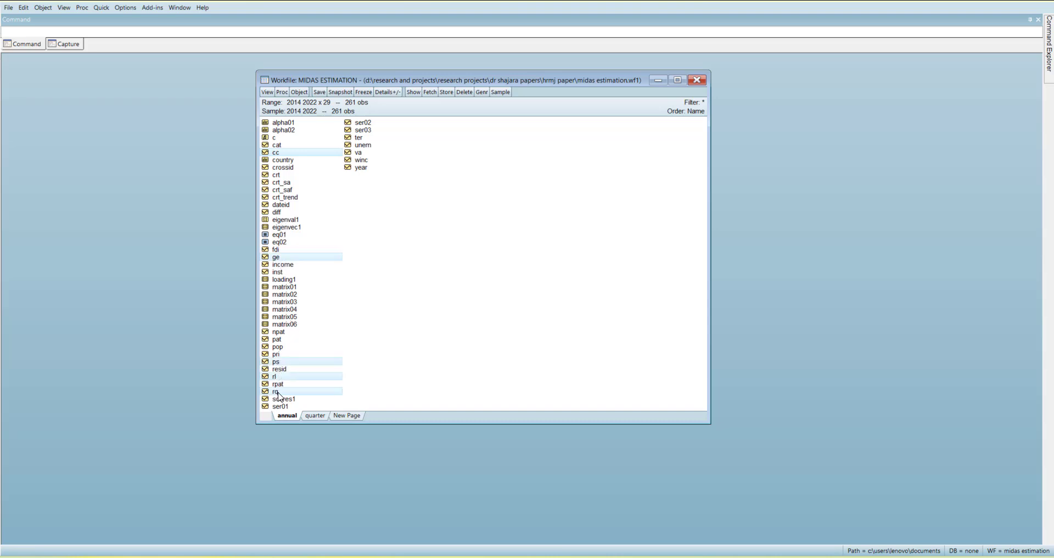
left_click(359, 152, "ctrl")
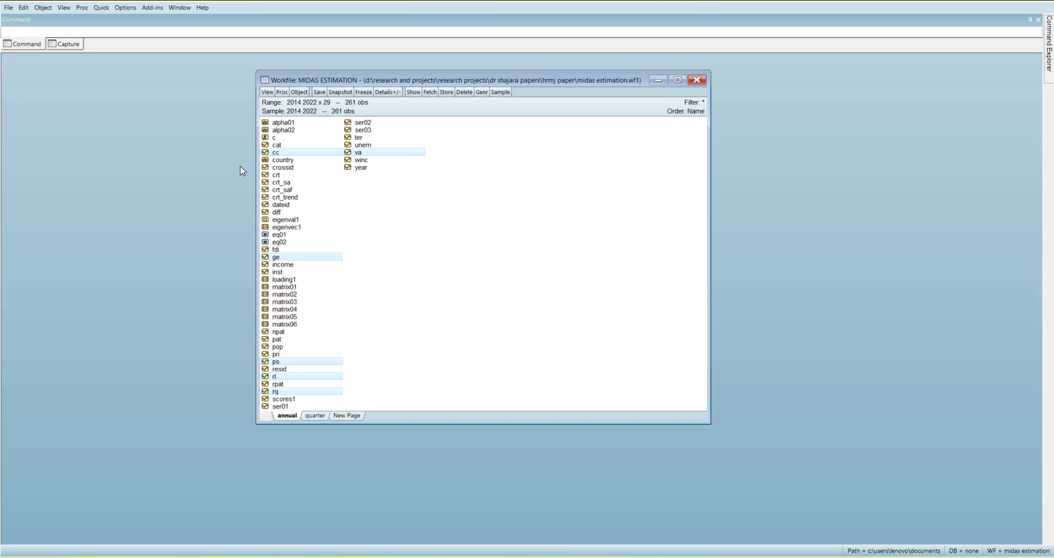
right_click(295, 153)
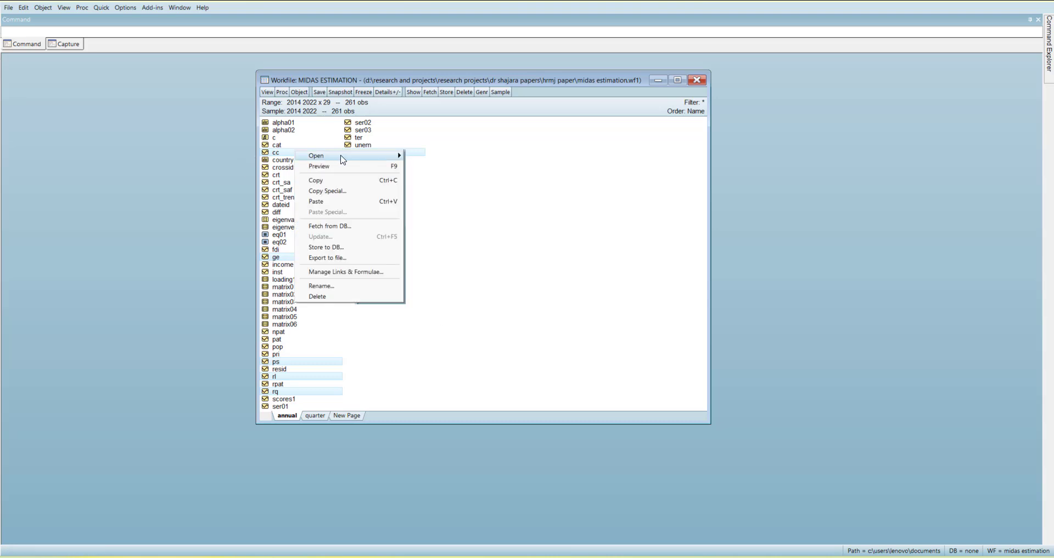
mouse_move(354, 157)
left_click(452, 160)
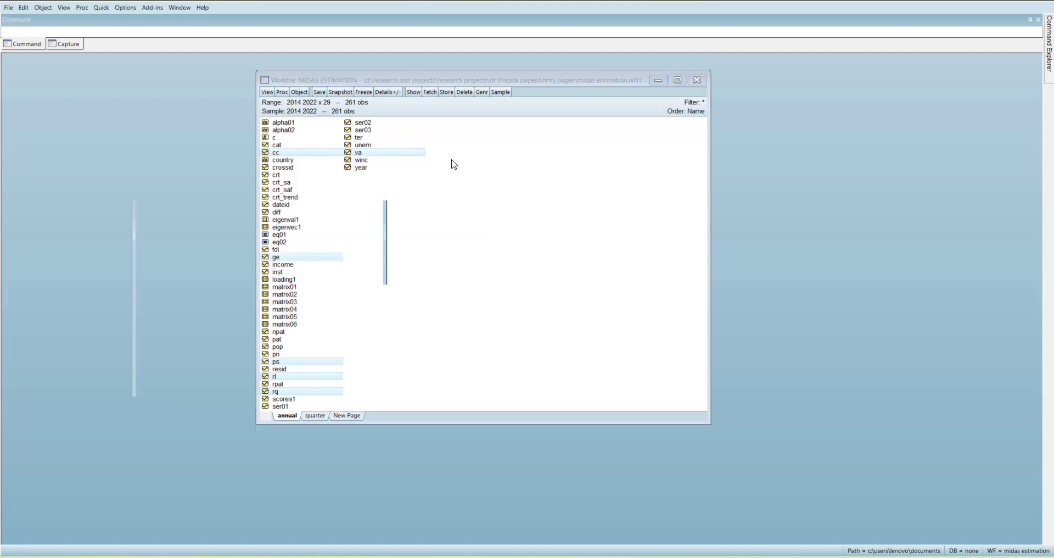
Run a covariance analysis on the group showing only the ordinary correlation, and enlarge the resulting table to full size
left_click(143, 205)
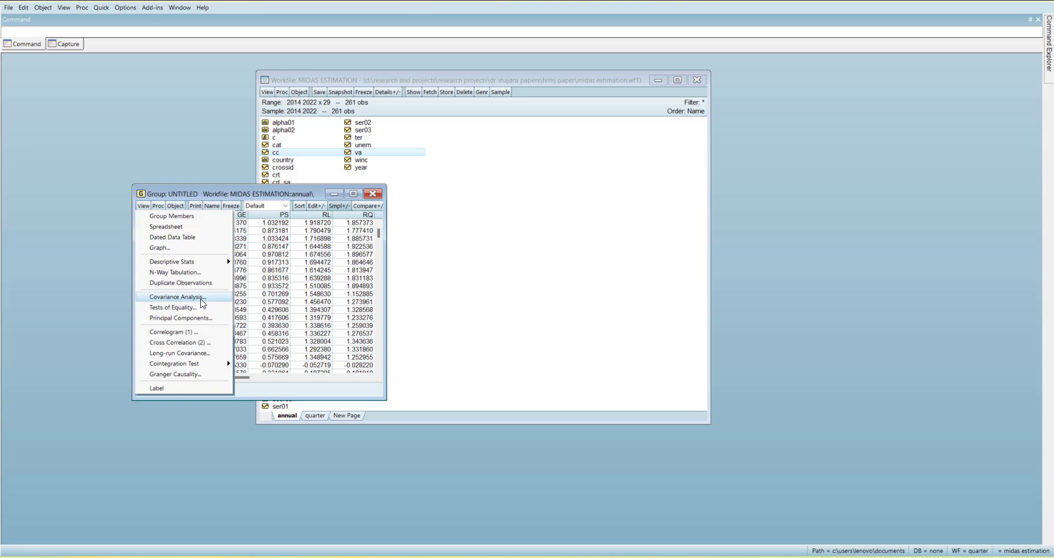
left_click(176, 297)
left_click(434, 235)
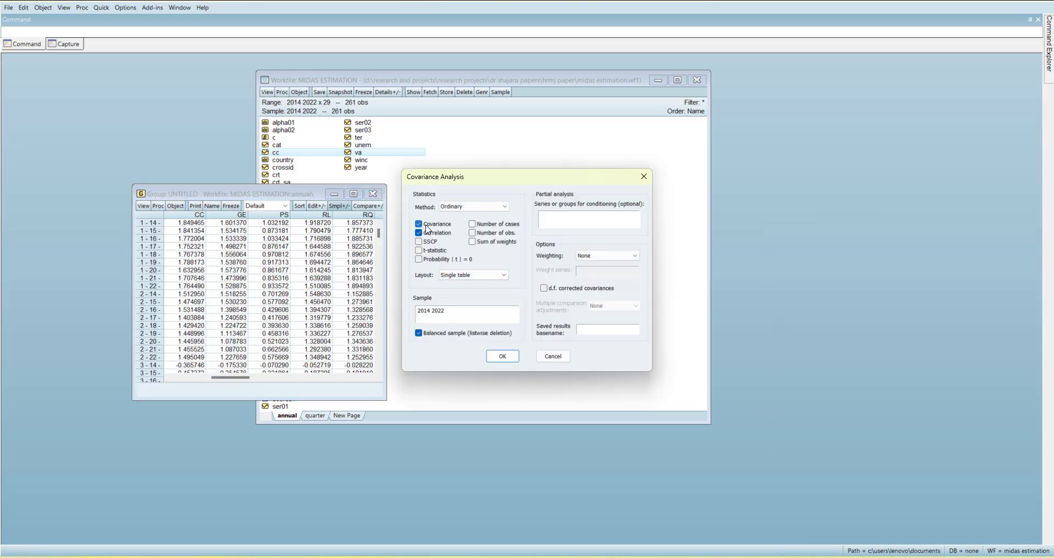
left_click(419, 223)
left_click(500, 356)
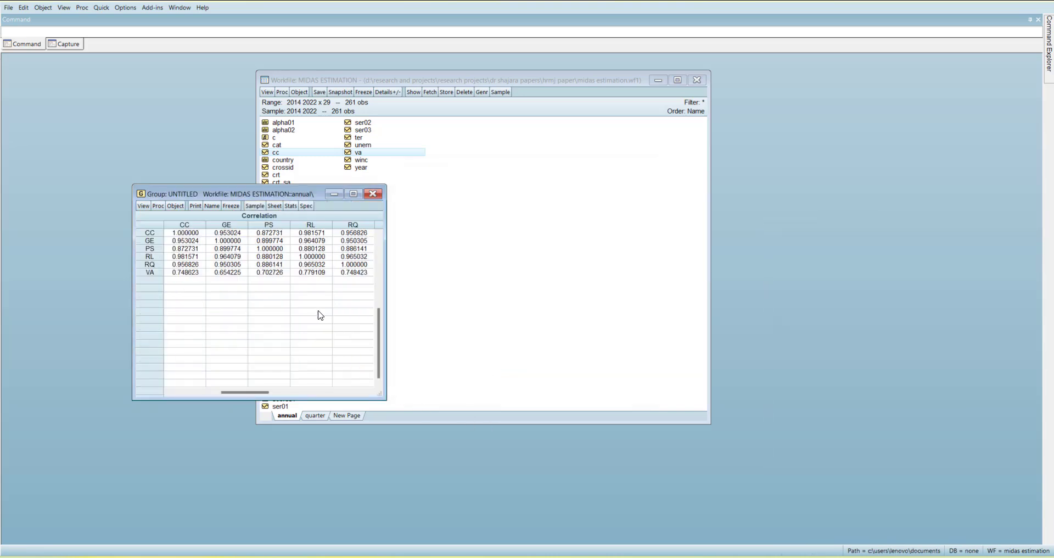
left_click(353, 194)
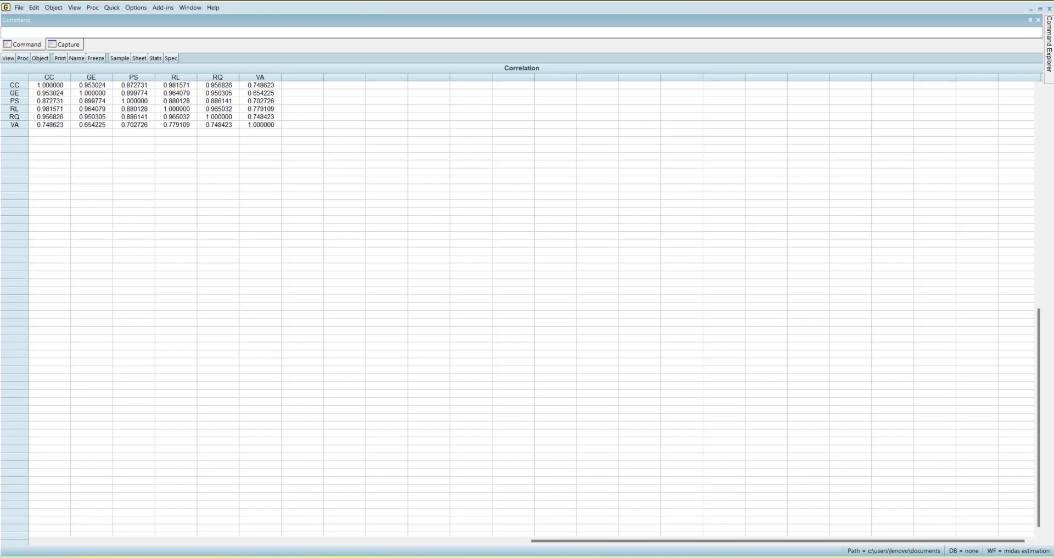
Return the group to its spreadsheet view and look through the panel observations of the six series
left_click(8, 58)
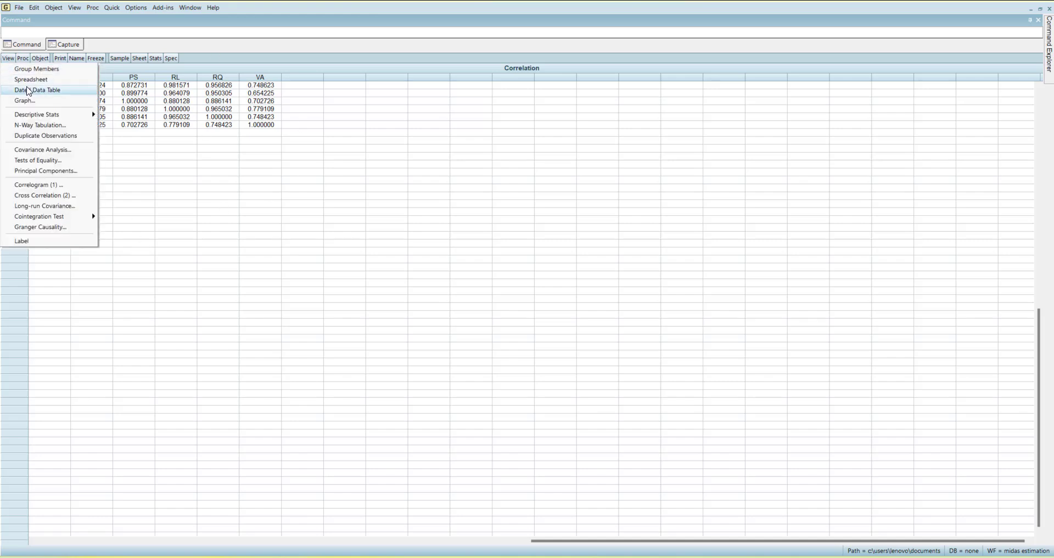
left_click(29, 80)
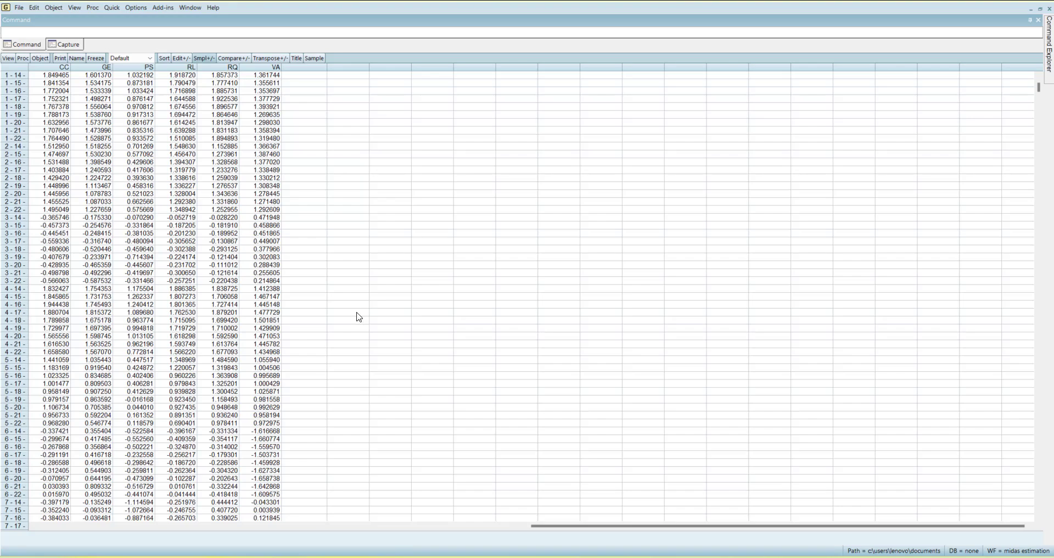
scroll(17, 107, "down", 7)
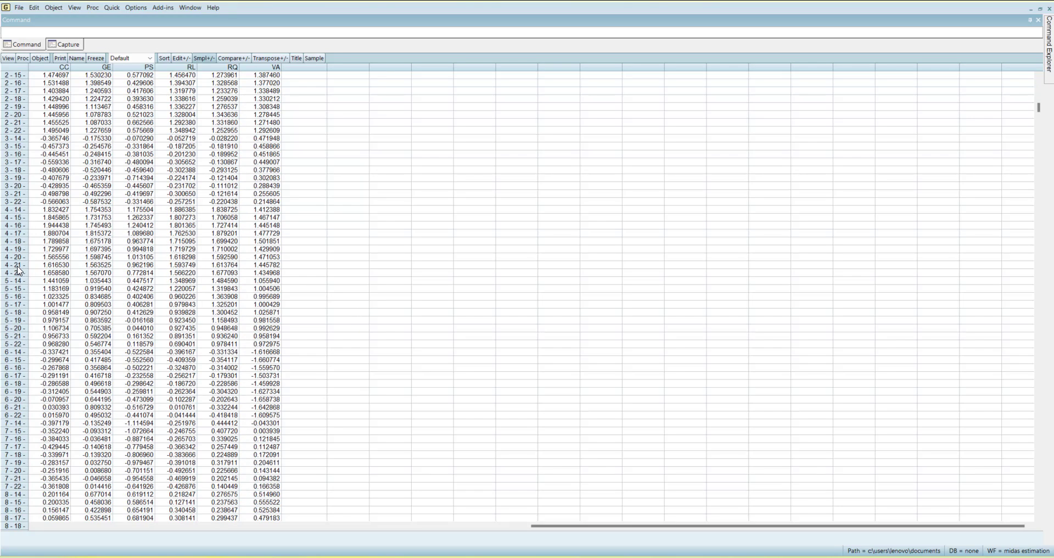
scroll(15, 332, "down", 19)
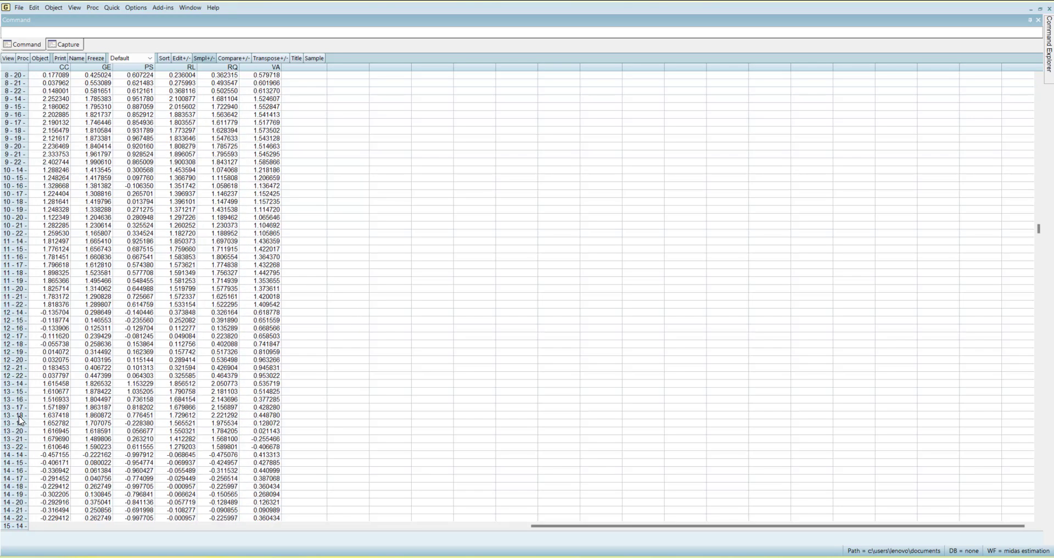
scroll(18, 384, "up", 20)
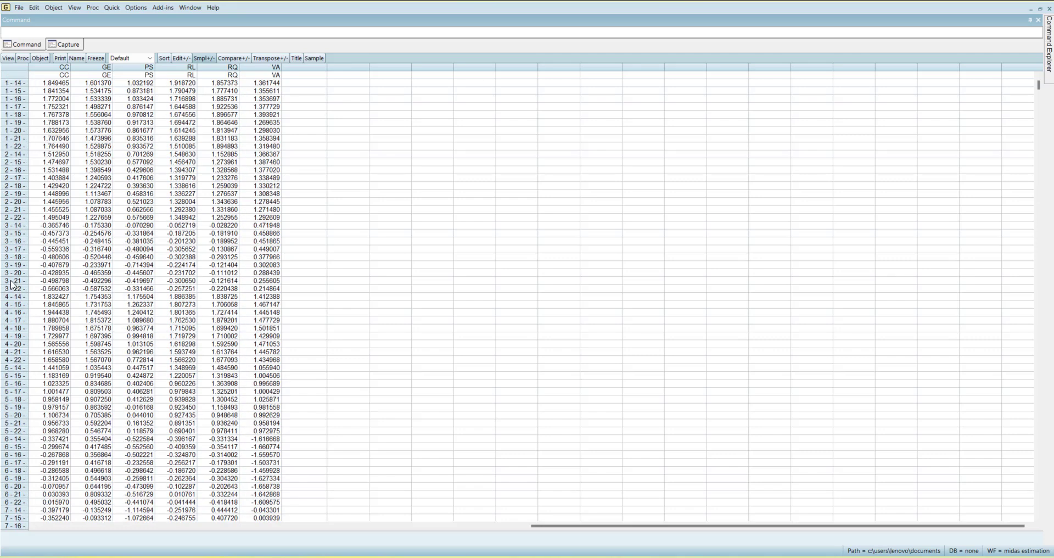
Set up principal components with scores series instindex, outputs loading11, eigenval11 and eigenvec11, and the Normalize loadings option
left_click(23, 58)
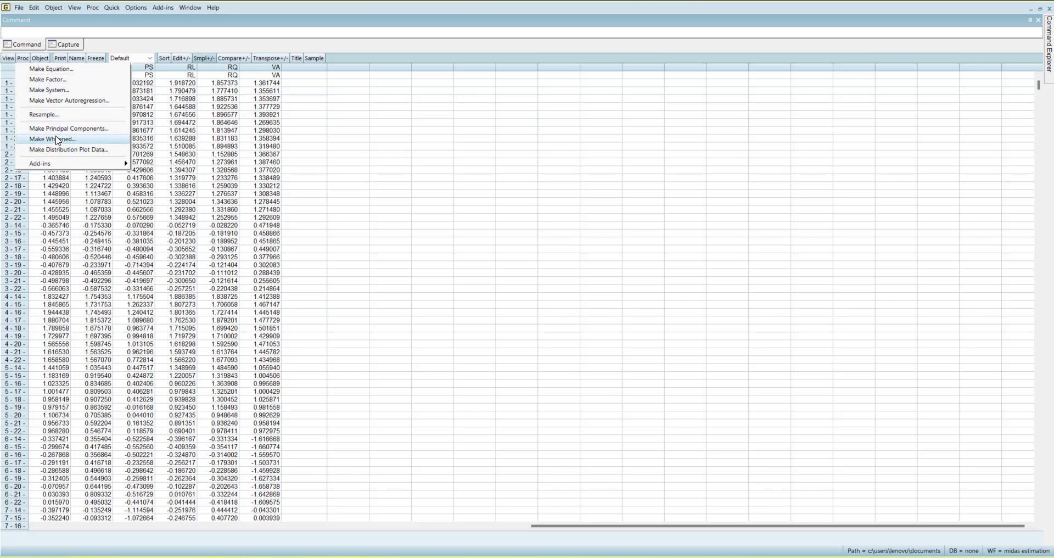
left_click(62, 128)
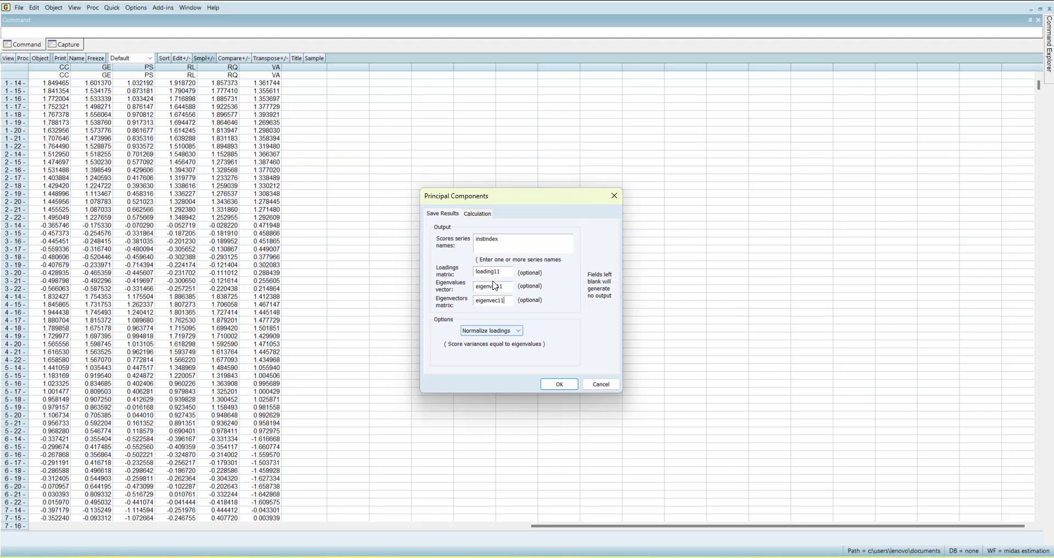
left_click(514, 333)
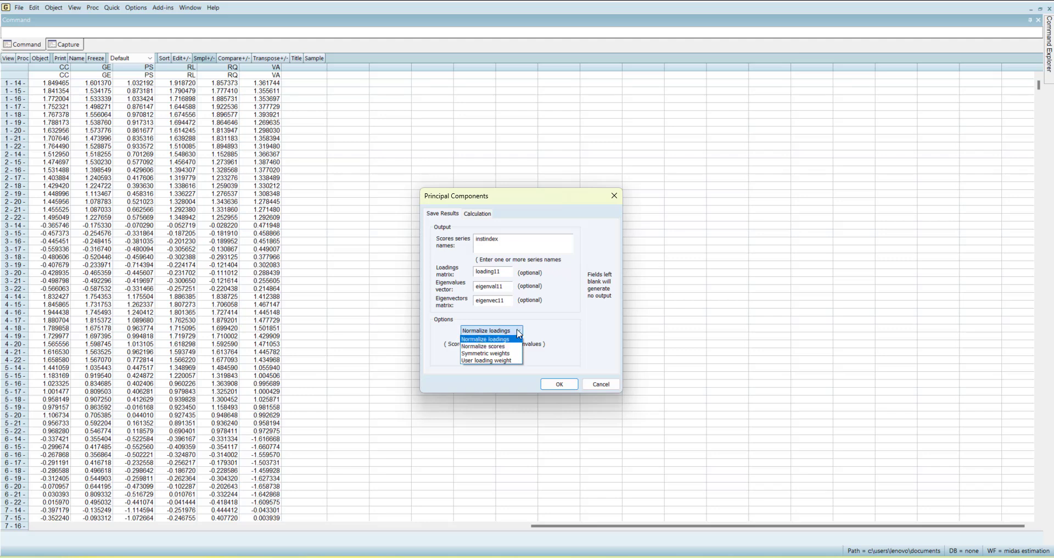
left_click(518, 332)
left_click(519, 332)
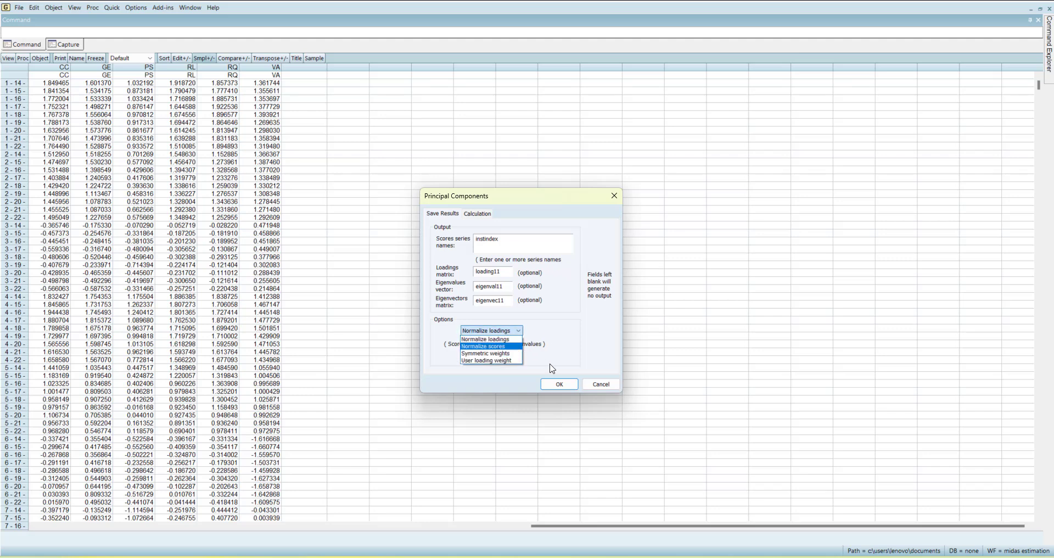
left_click(465, 375)
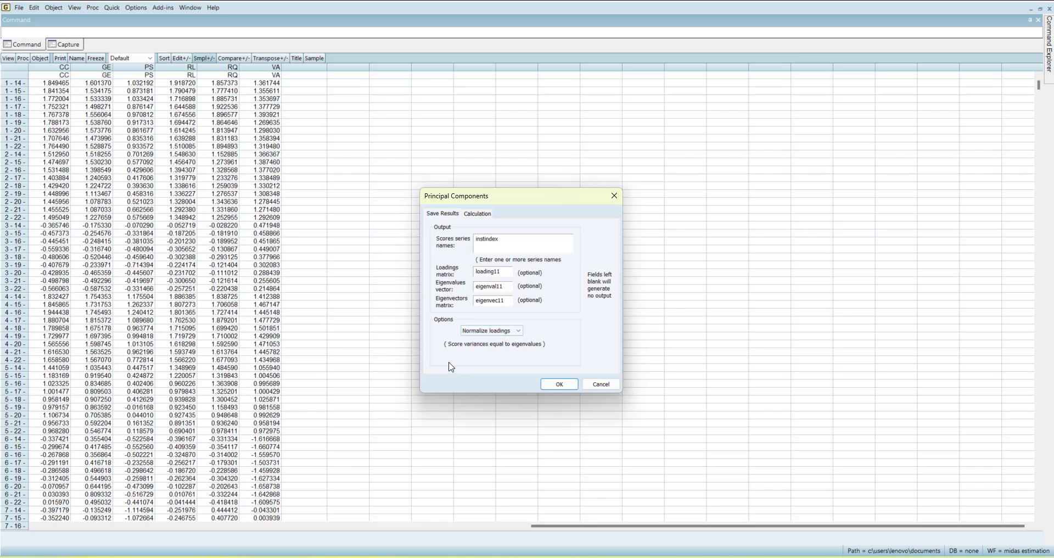
Review the calculation settings, keeping Correlation type, Ordinary method and no weighting, and generate the principal component outputs
left_click(475, 214)
left_click(442, 214)
left_click(477, 214)
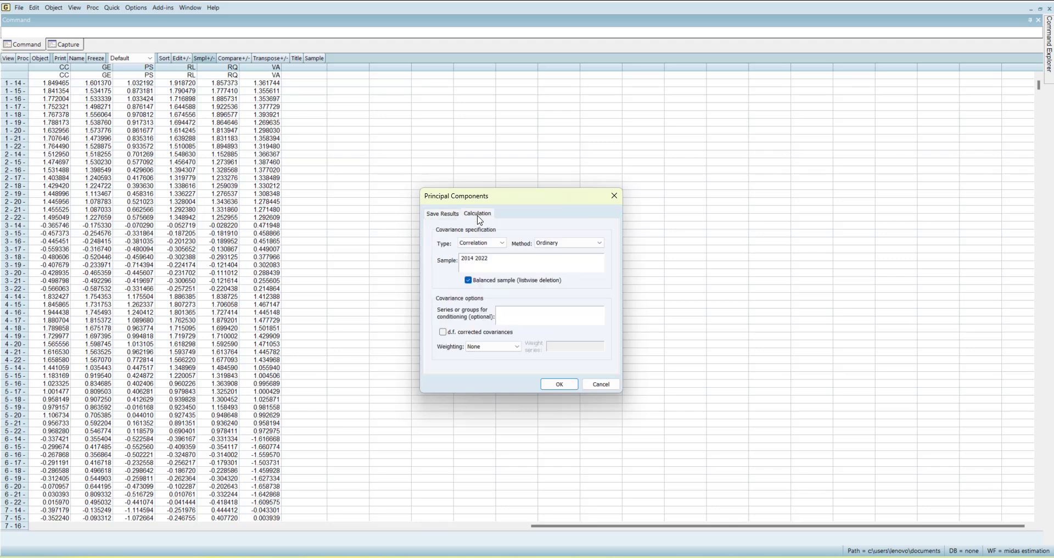
left_click(504, 243)
left_click(505, 245)
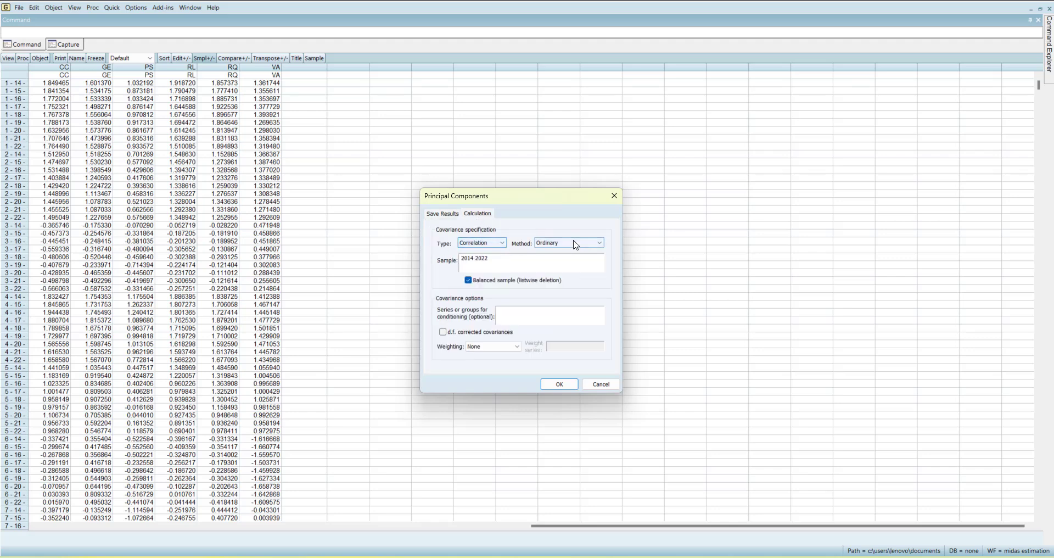
left_click(575, 243)
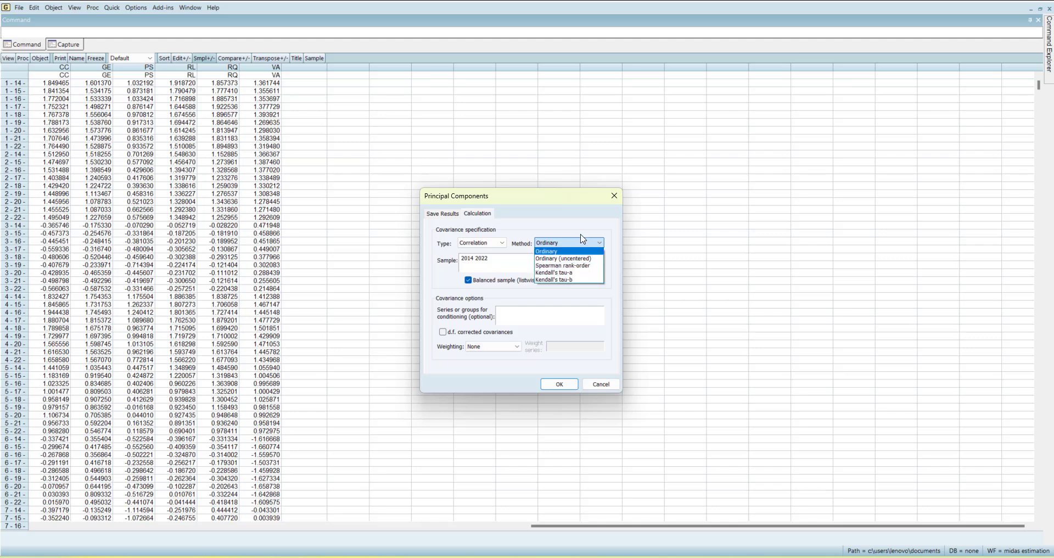
left_click(440, 286)
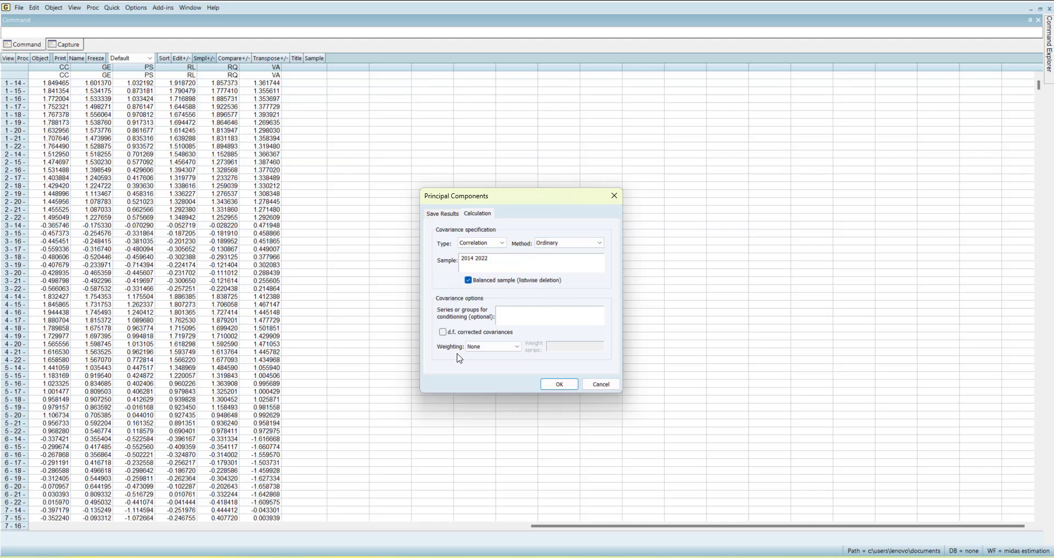
left_click(504, 350)
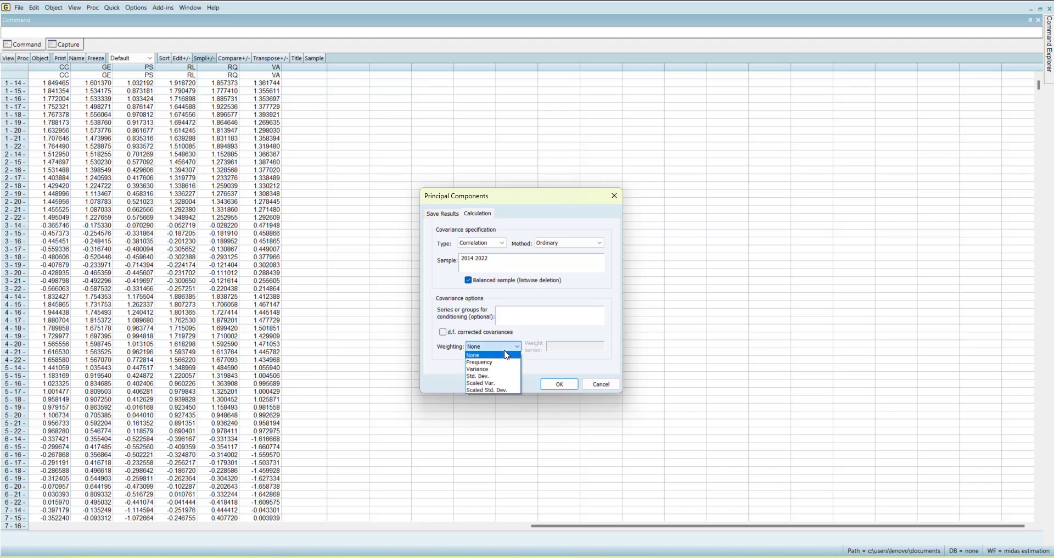
left_click(456, 364)
left_click(443, 213)
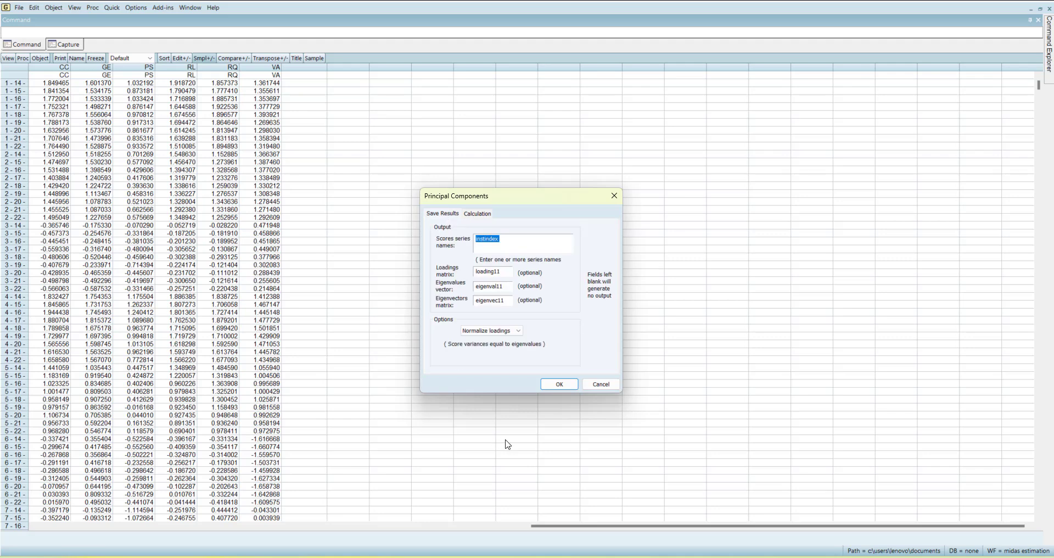
left_click(560, 384)
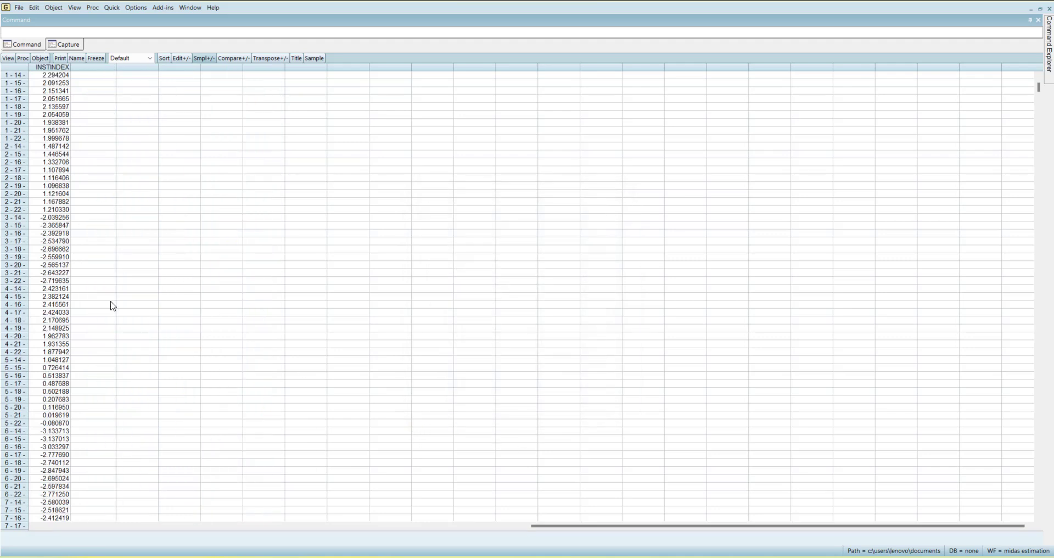
Look through the instindex scores, then close both untitled groups and delete them without naming
scroll(24, 242, "down", 15)
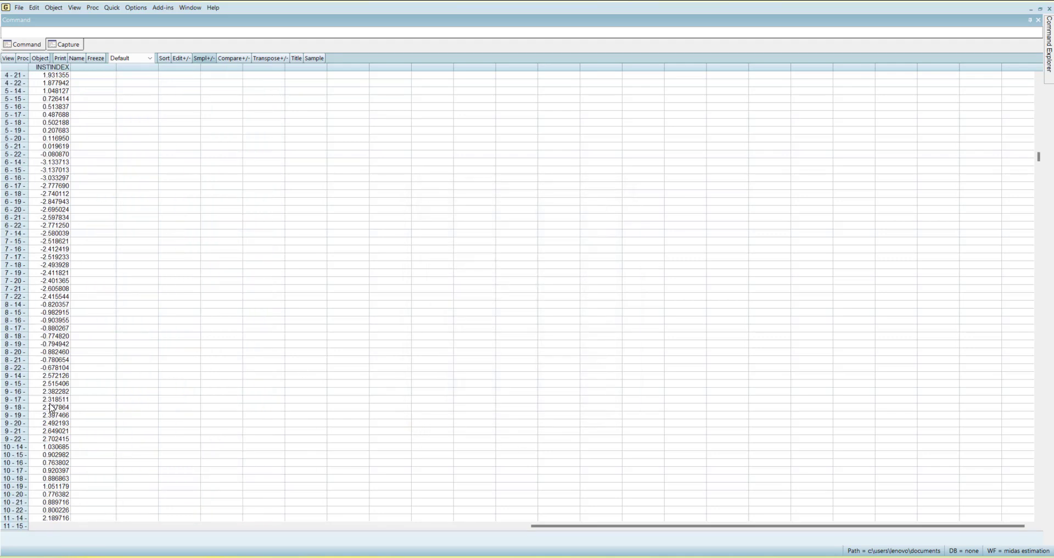
scroll(51, 408, "up", 9)
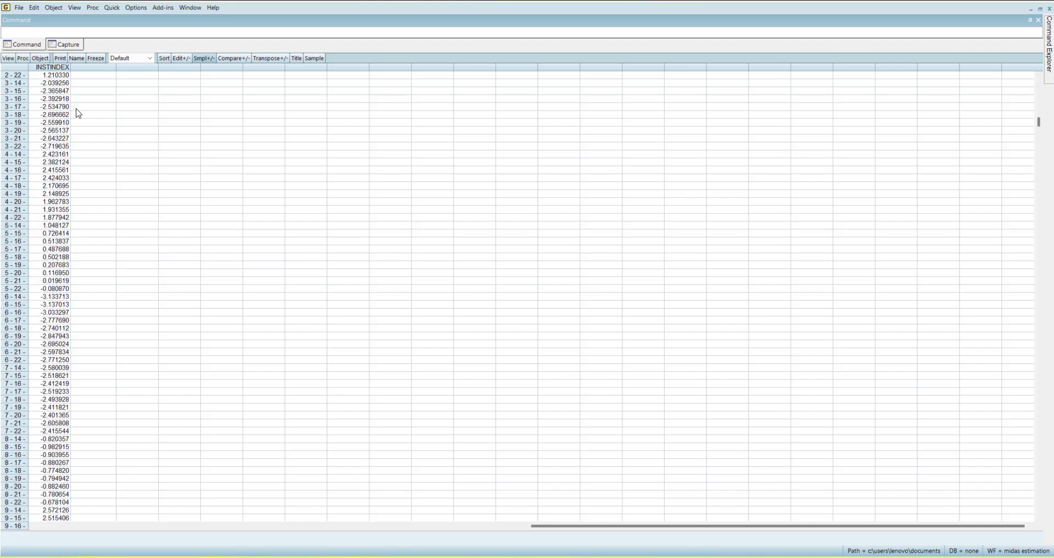
left_click(1049, 10)
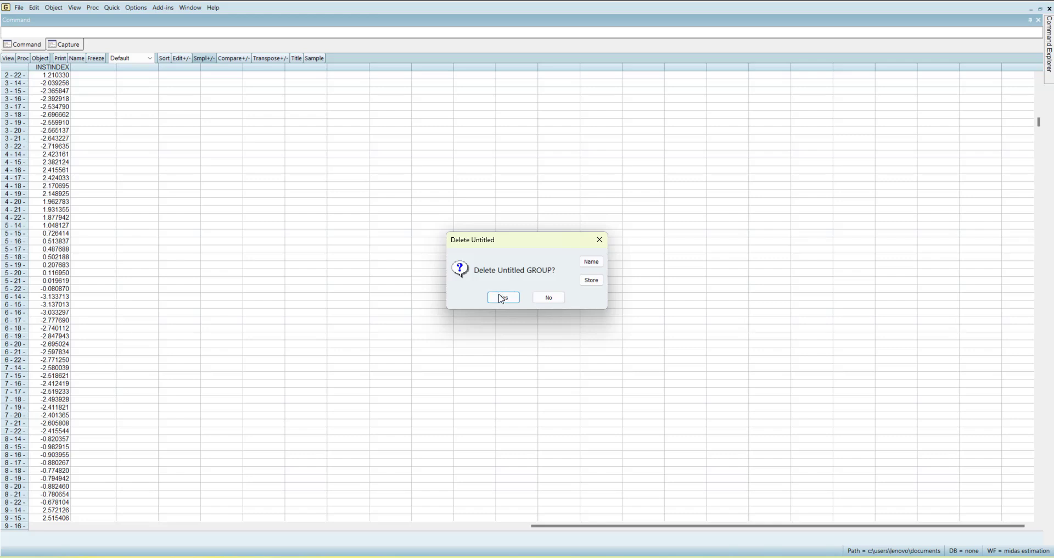
left_click(501, 297)
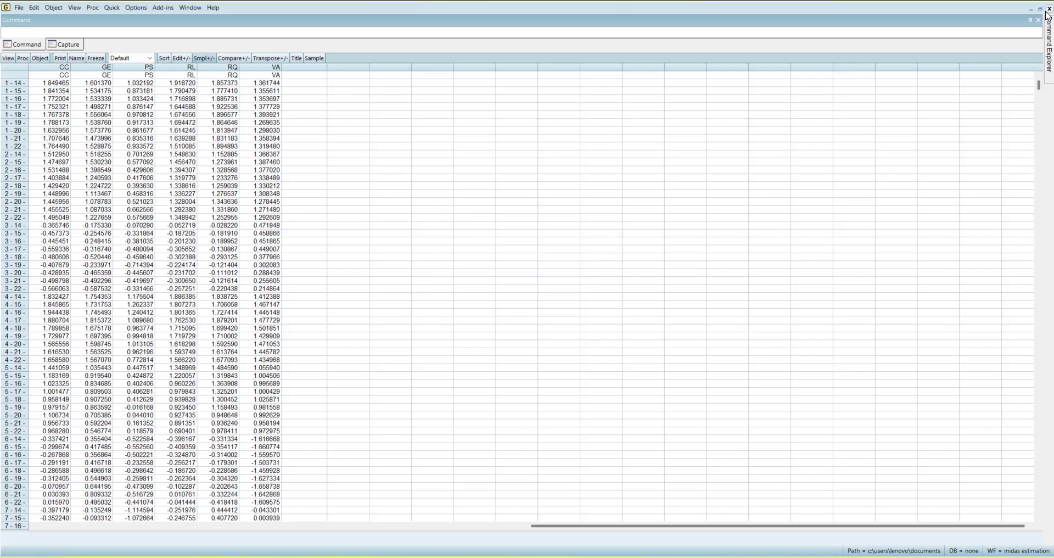
left_click(1049, 9)
left_click(509, 299)
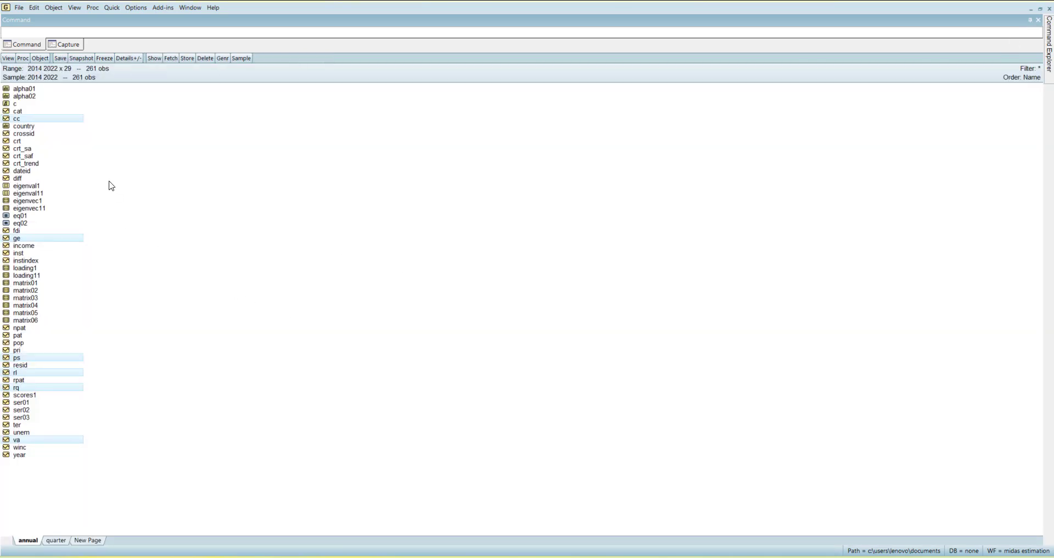
Clear the series selection and open the loading11 matrix to view the first component's loadings
left_click(136, 228)
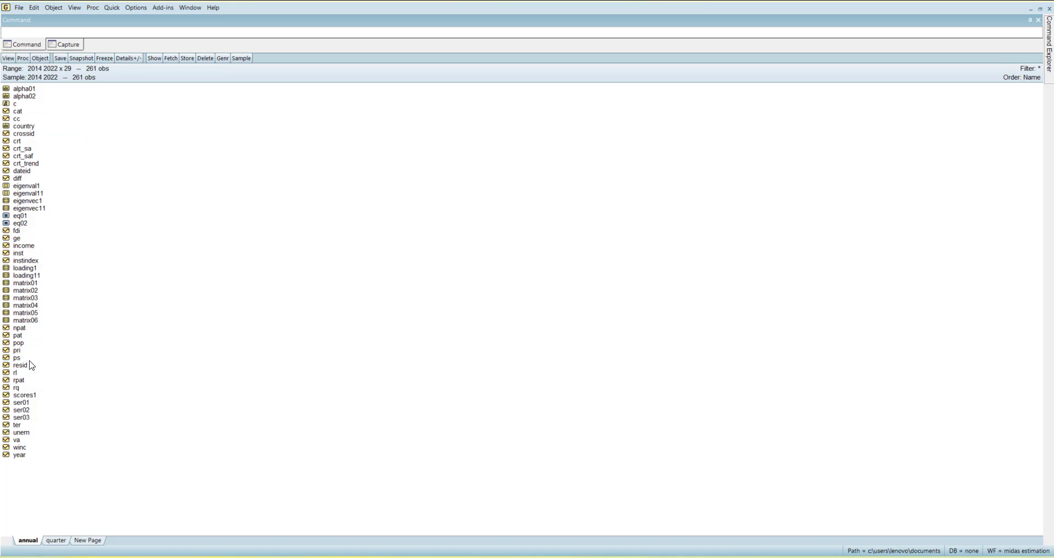
double_click(26, 283)
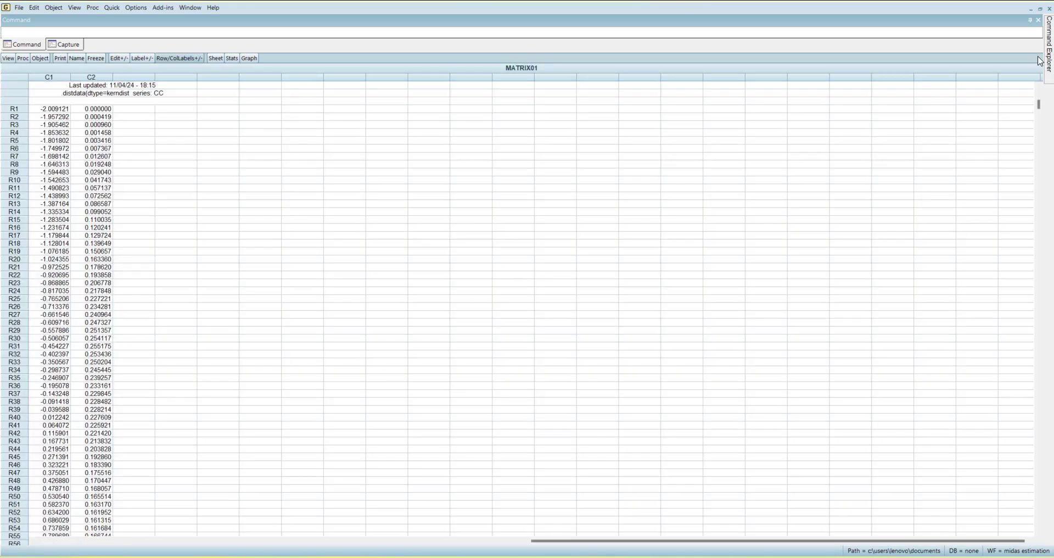
left_click(1049, 9)
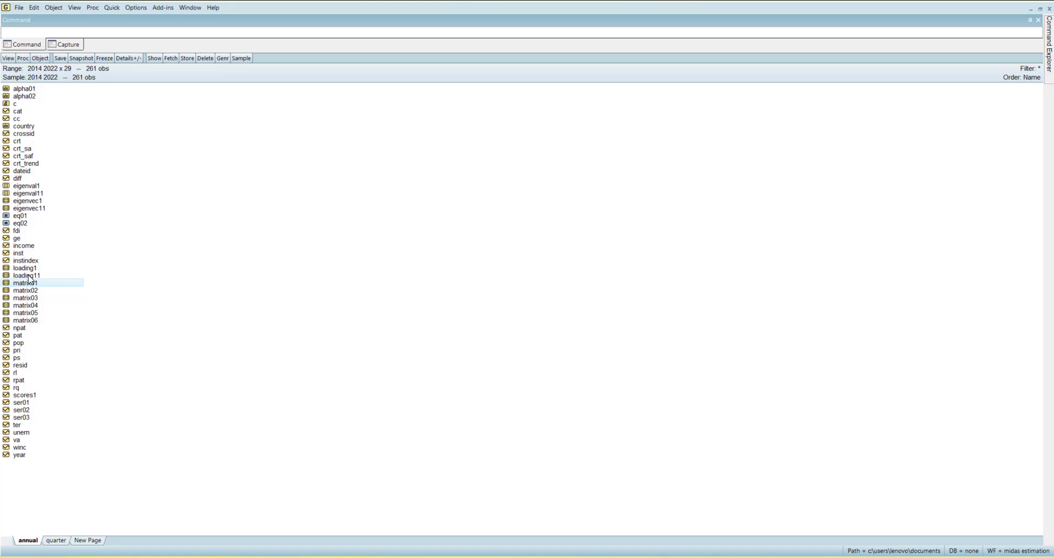
double_click(40, 284)
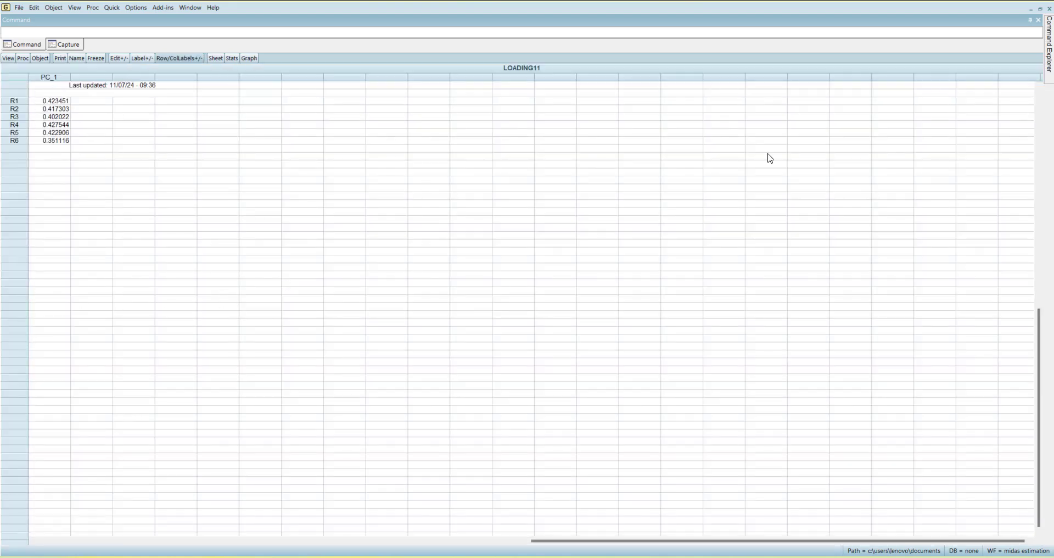
Examine the eigenvalues in eigenval11 and the eigenvectors in eigenvec11, closing each object to return to the workfile
left_click(1050, 9)
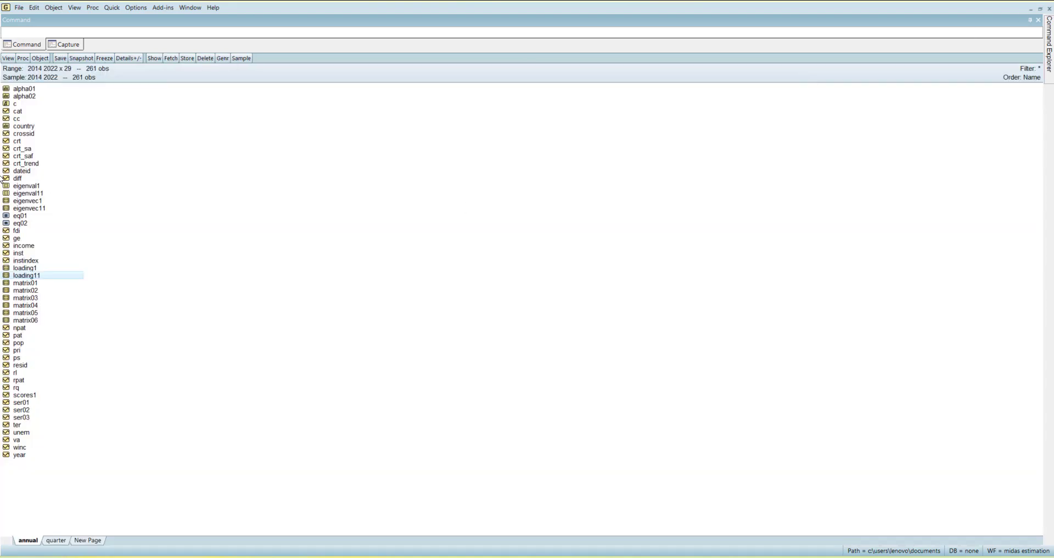
double_click(36, 194)
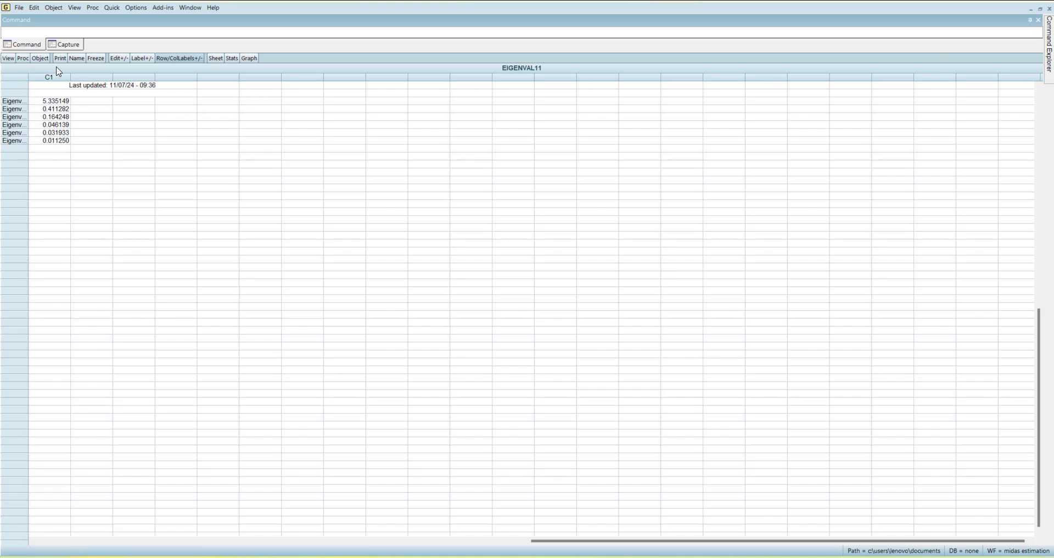
left_click(8, 57)
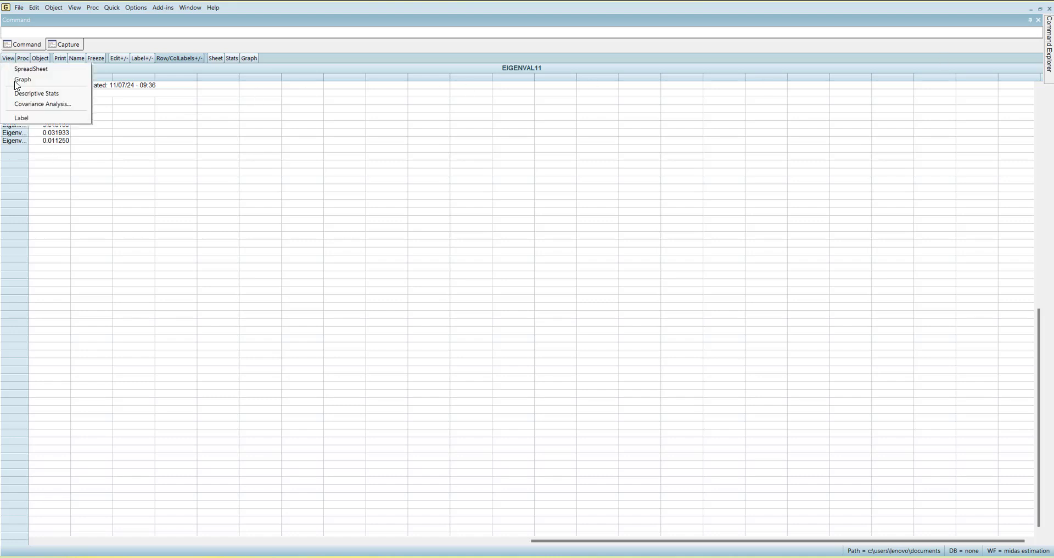
left_click(66, 128)
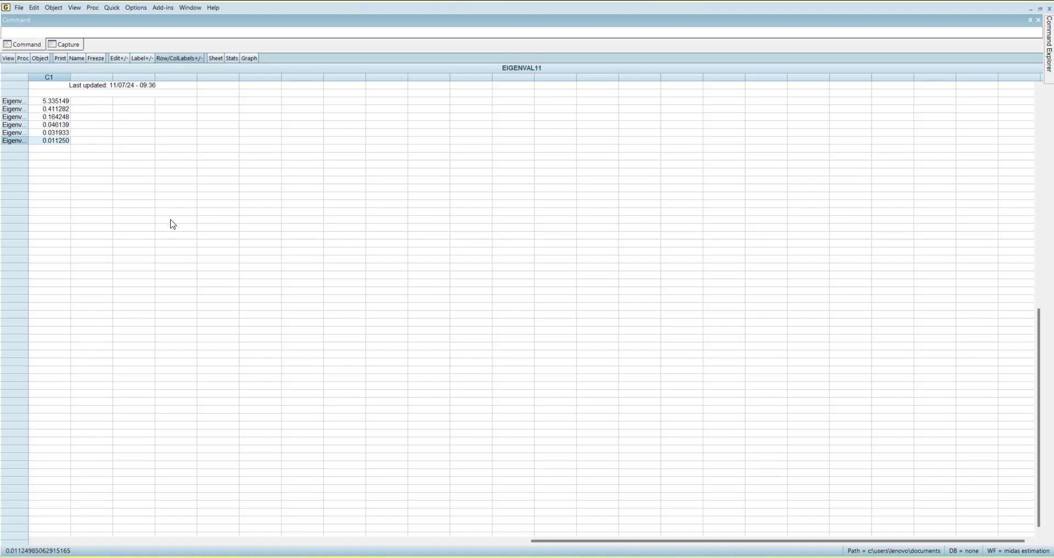
left_click(1049, 9)
double_click(36, 209)
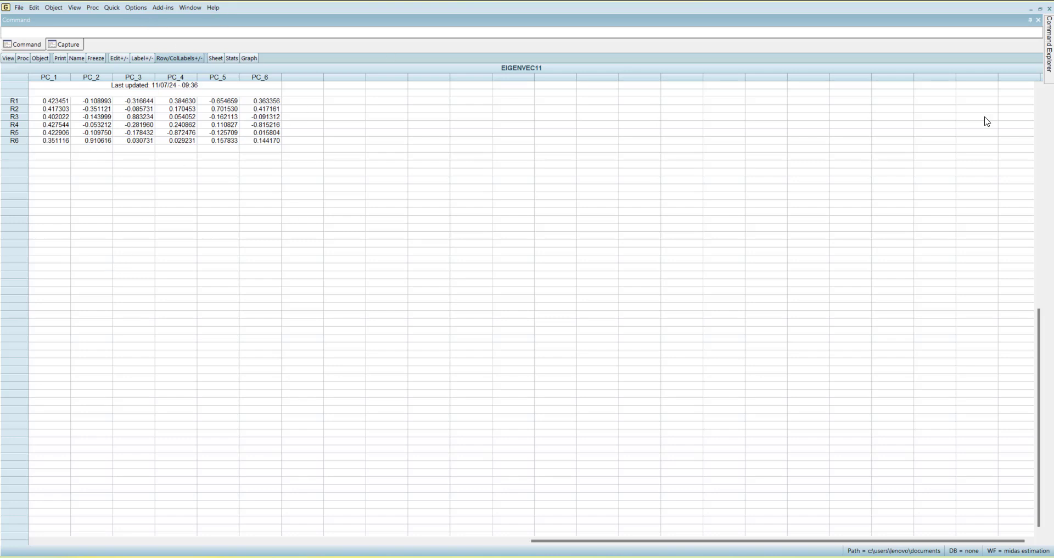
left_click(1050, 9)
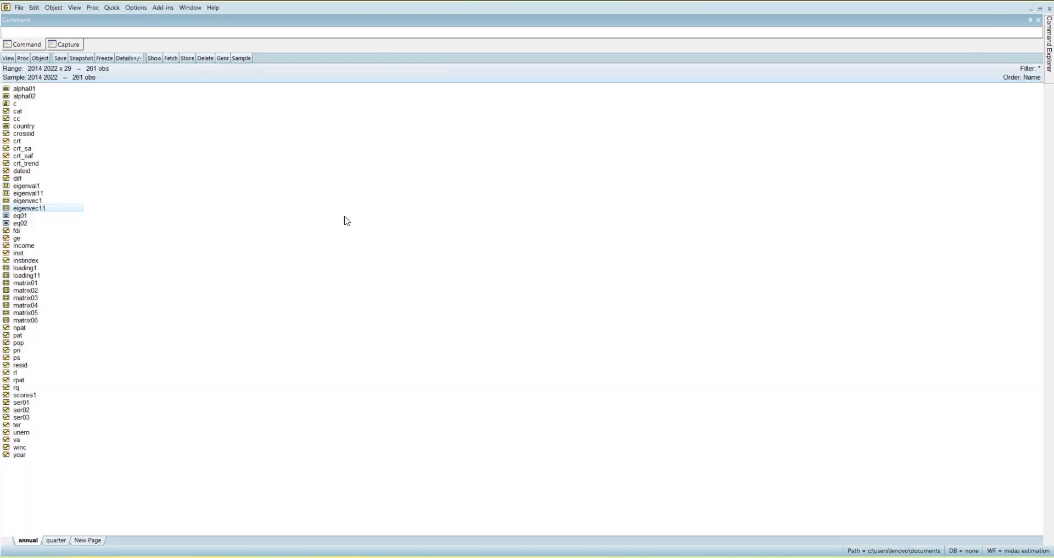
Select instindex, cc, ge, ps, rl, rq and va in that order and open them together as a group
left_click(211, 242)
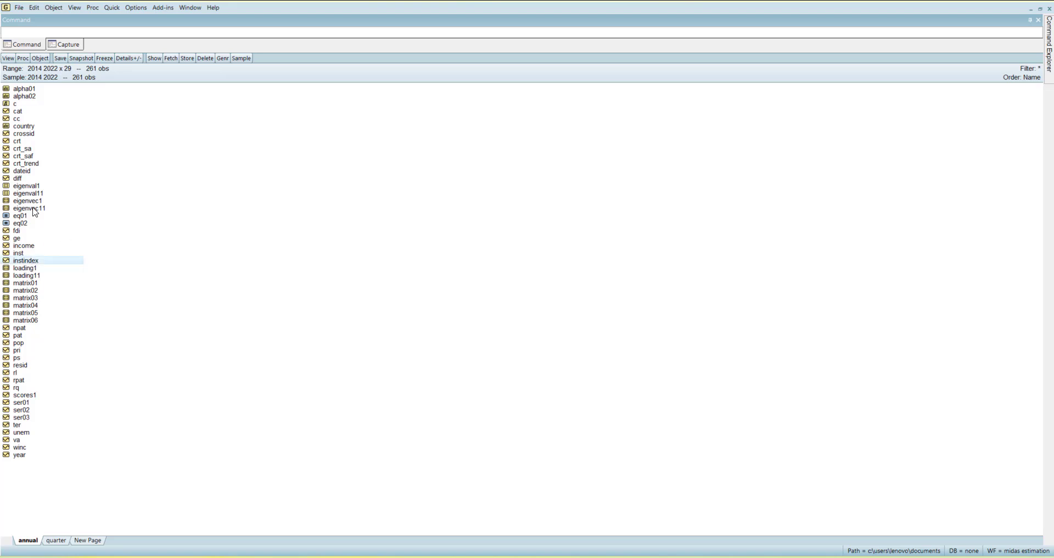
left_click(31, 120, "ctrl")
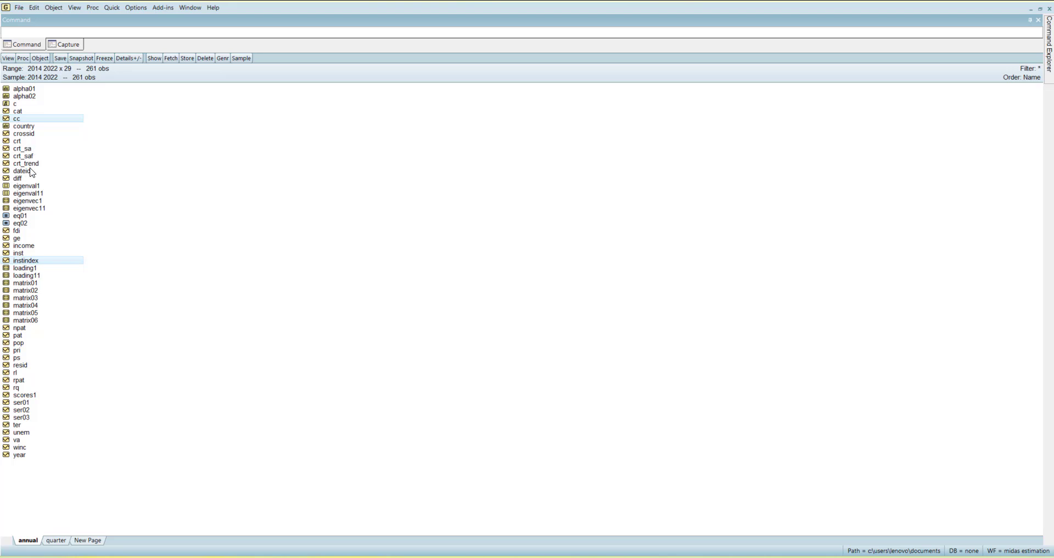
left_click(23, 240, "ctrl")
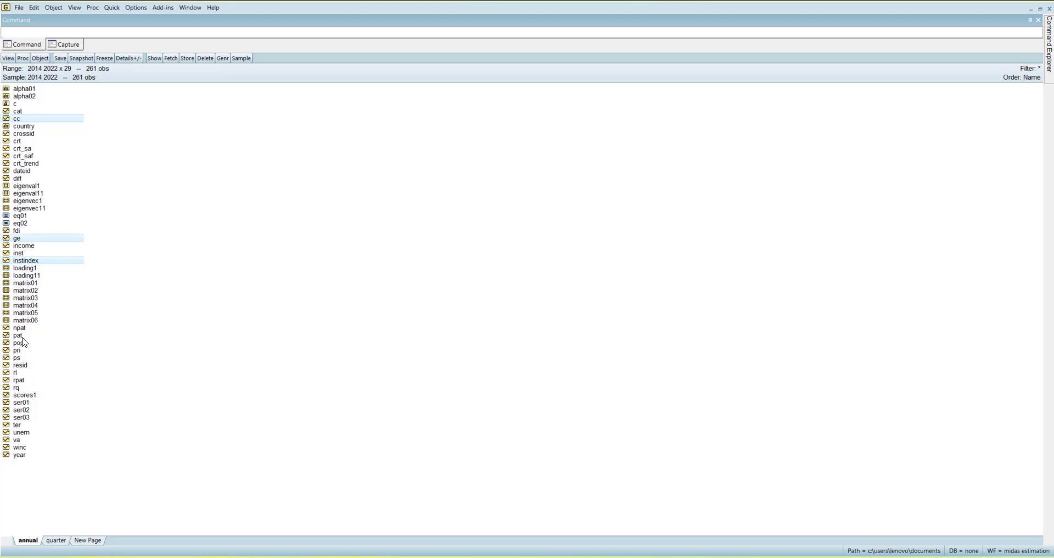
left_click(20, 358, "ctrl")
left_click(24, 373, "ctrl")
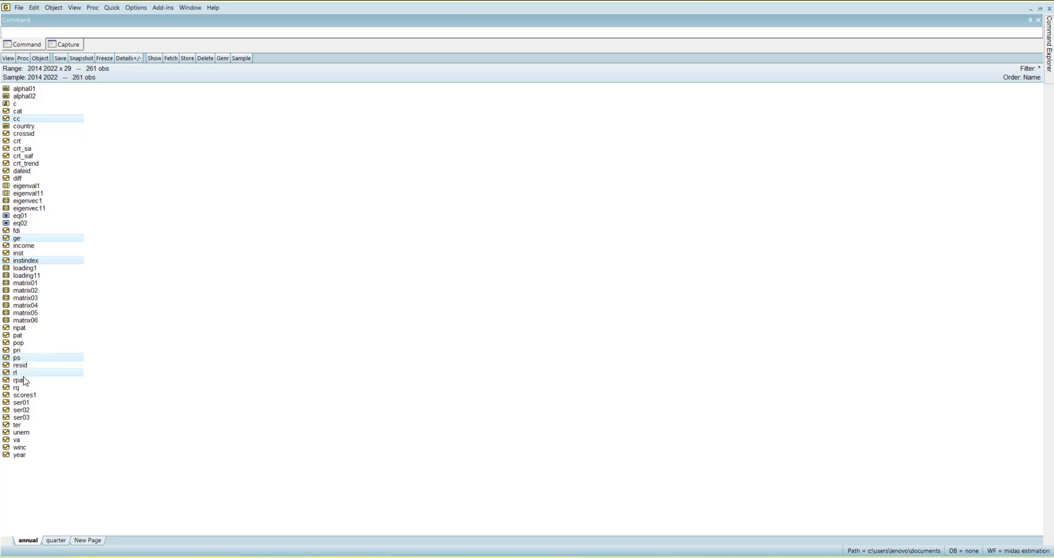
left_click(24, 388, "ctrl")
left_click(18, 440, "ctrl")
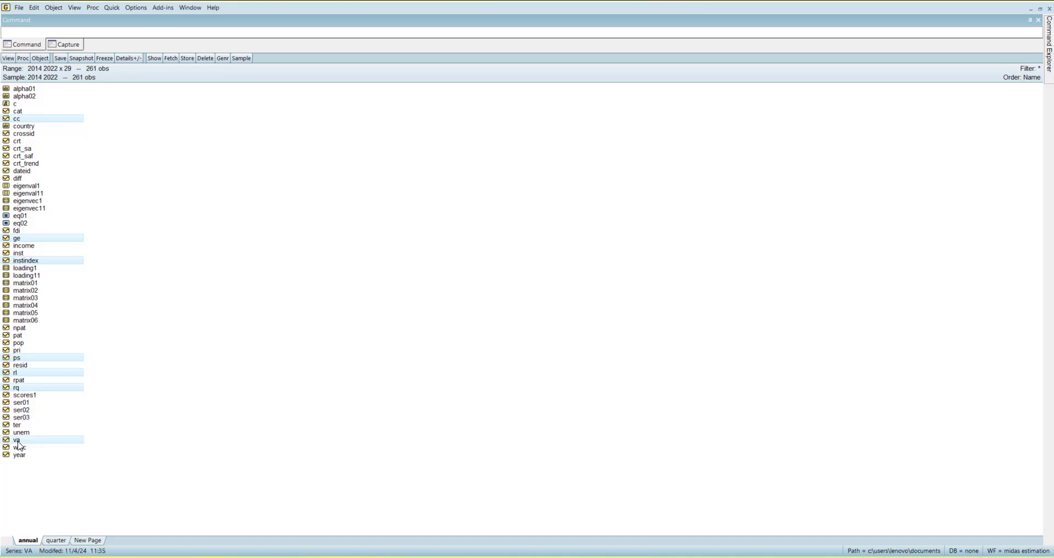
right_click(18, 441)
mouse_move(93, 296)
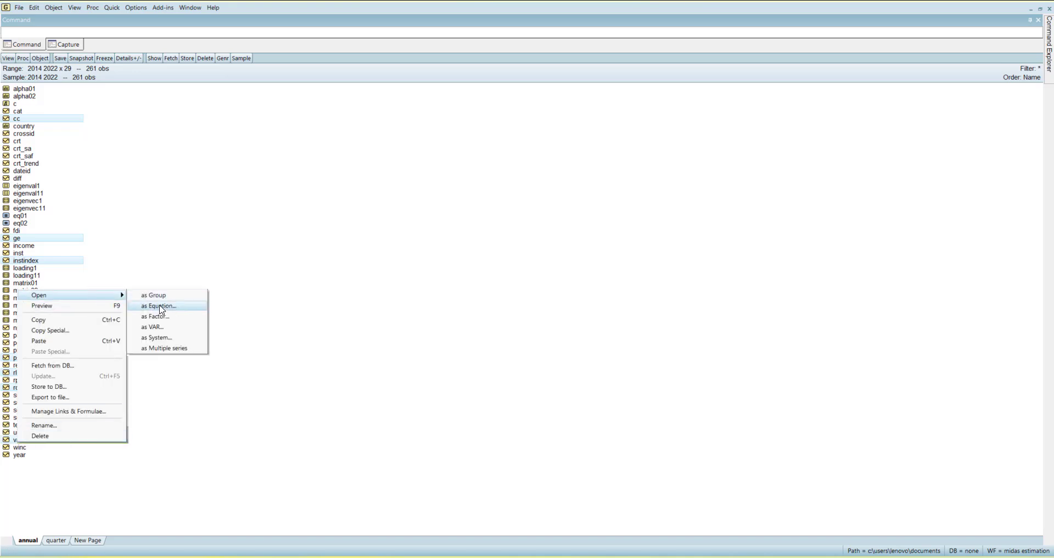
left_click(159, 297)
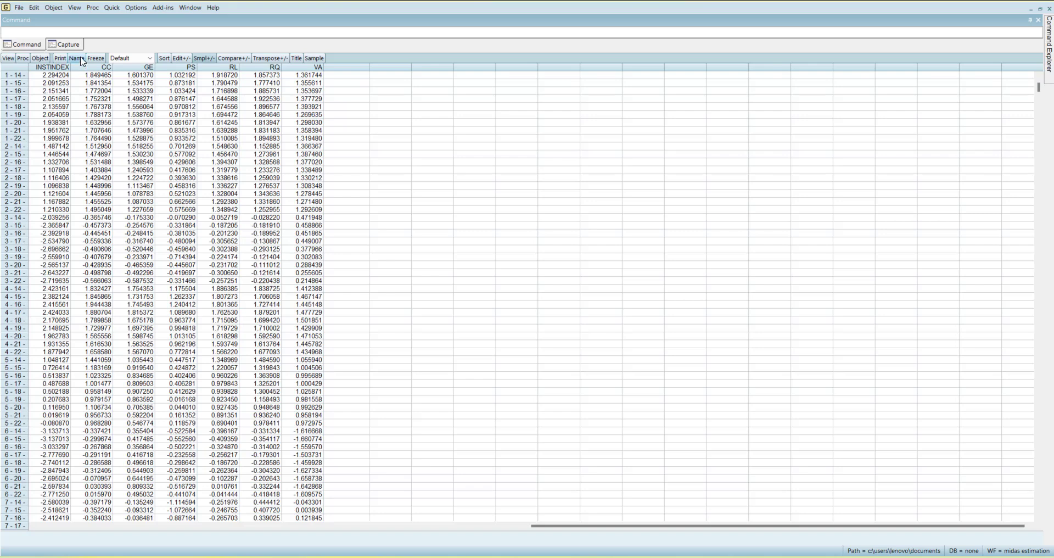
Run a covariance analysis on the group showing only Correlation instead of Covariance, and after viewing the matrix delete the untitled group
left_click(8, 58)
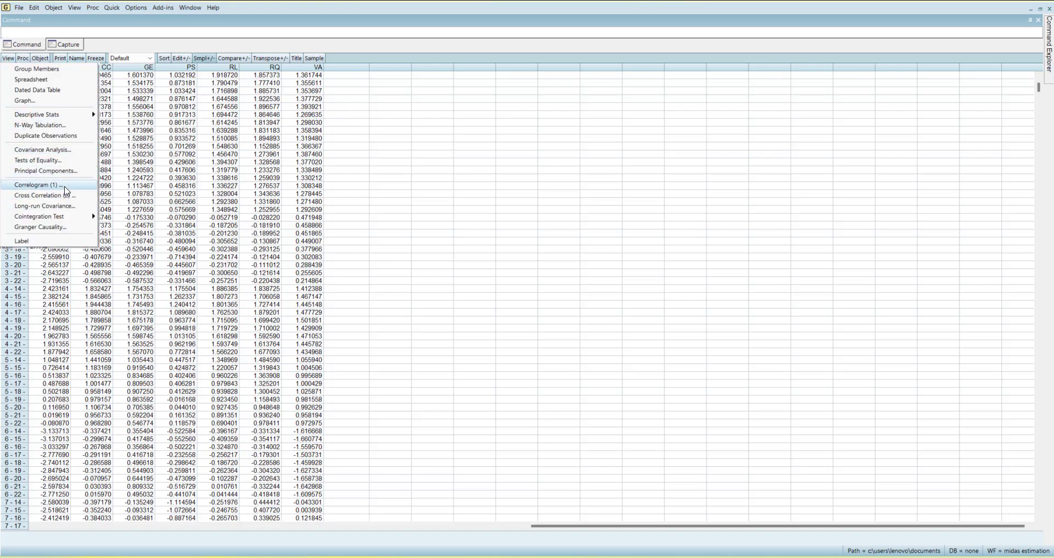
left_click(71, 150)
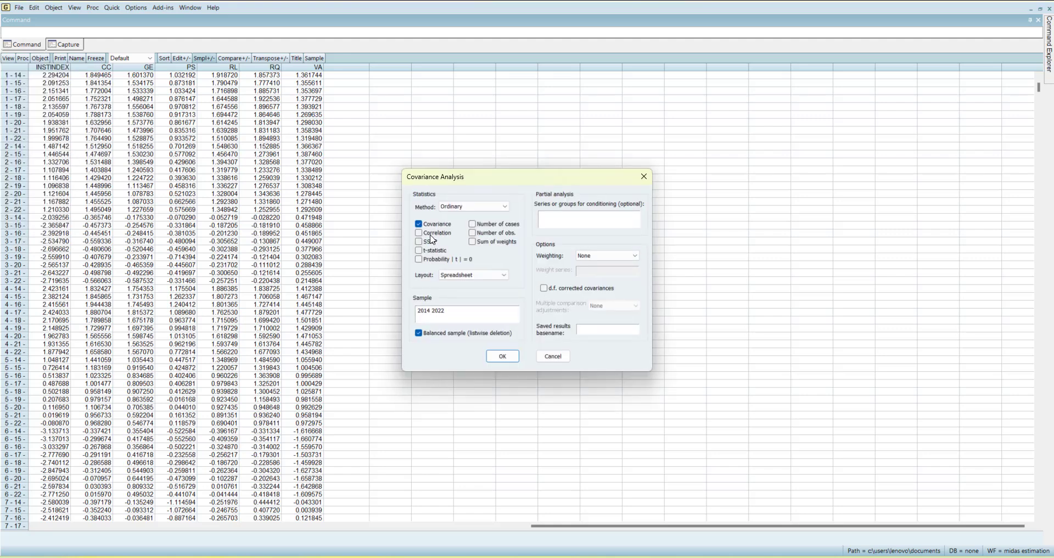
left_click(429, 233)
left_click(421, 224)
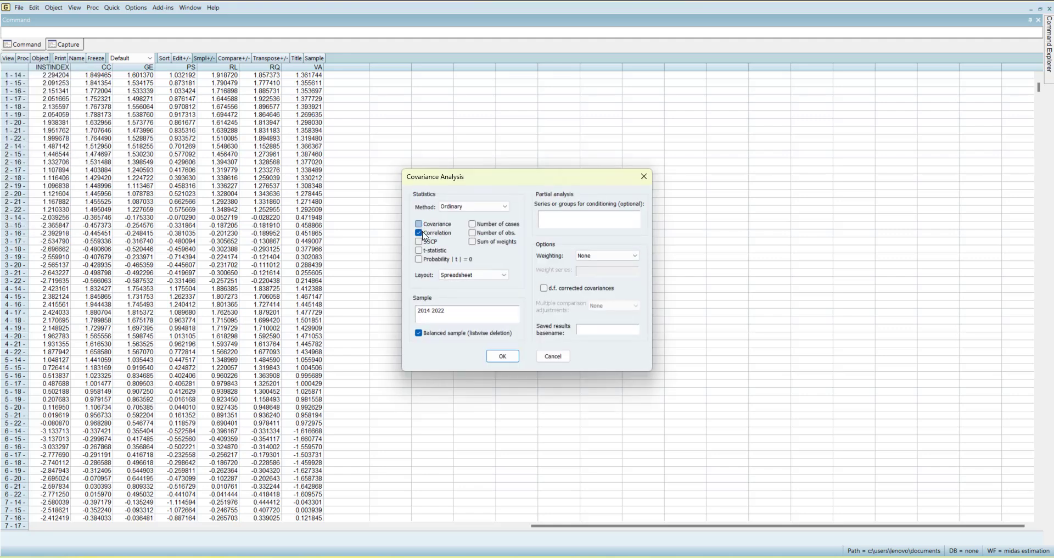
left_click(501, 358)
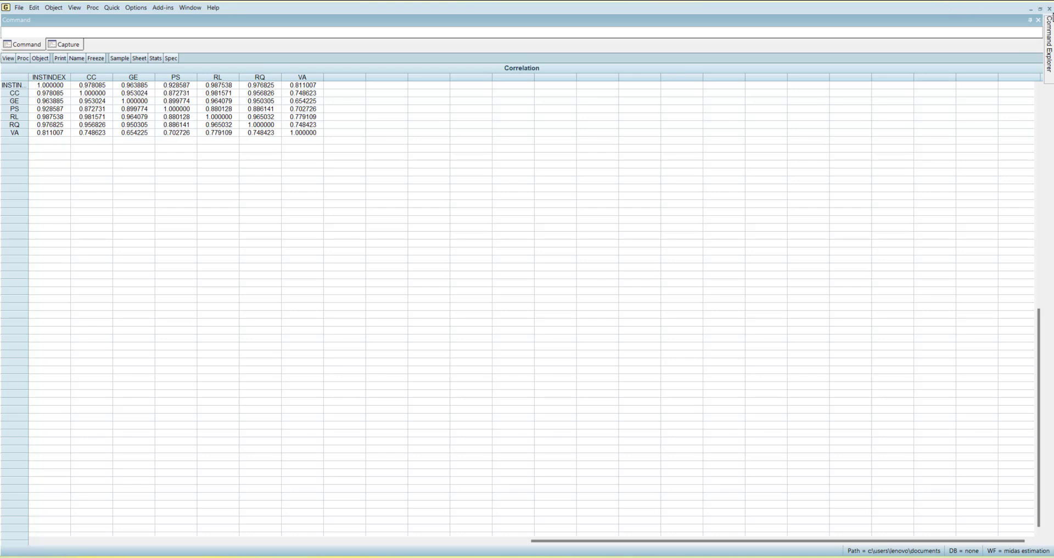
left_click(1049, 9)
left_click(512, 300)
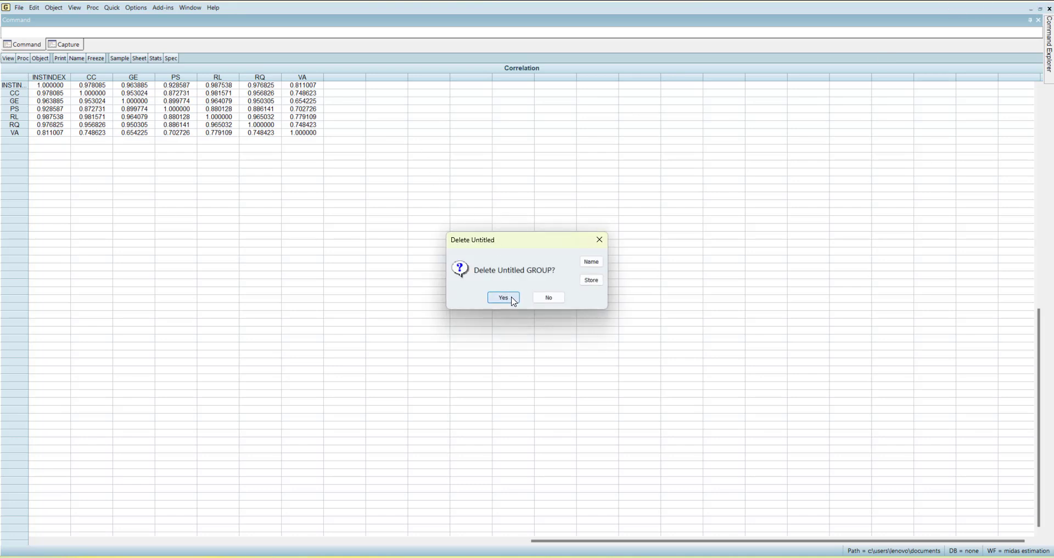